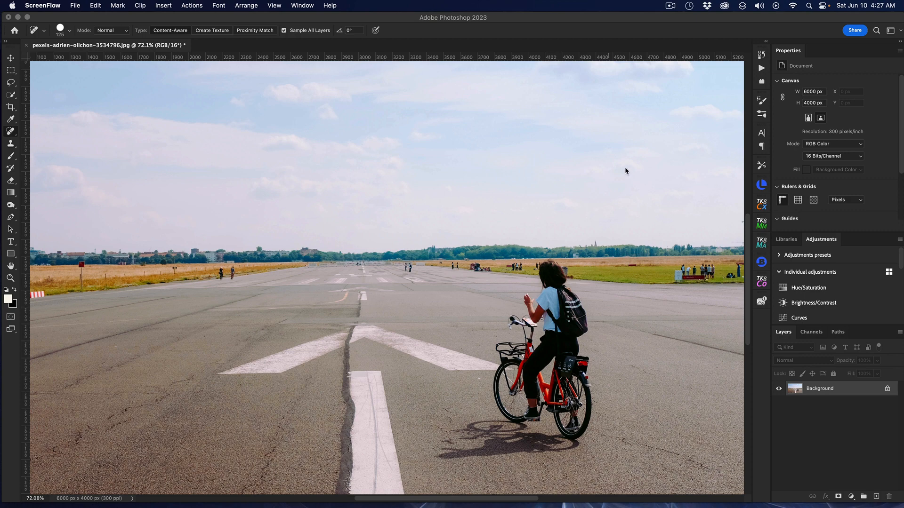
click(17, 139)
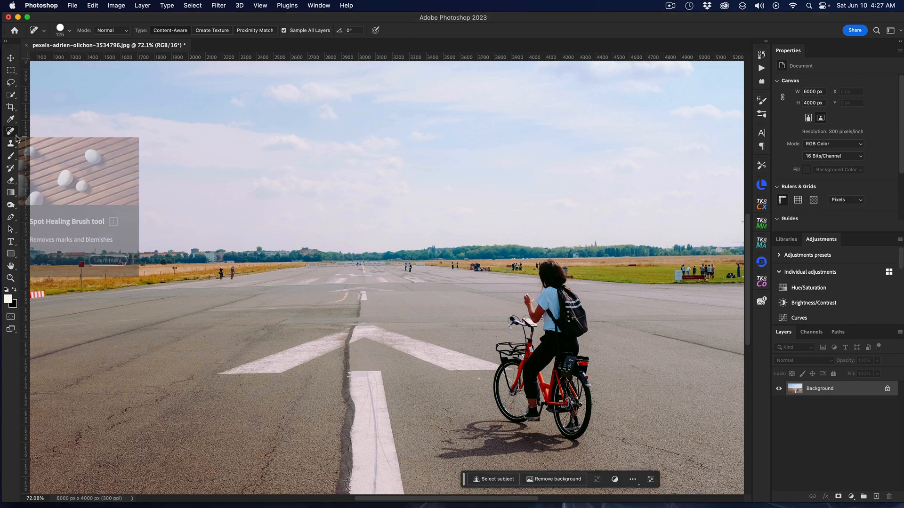
right_click(17, 138)
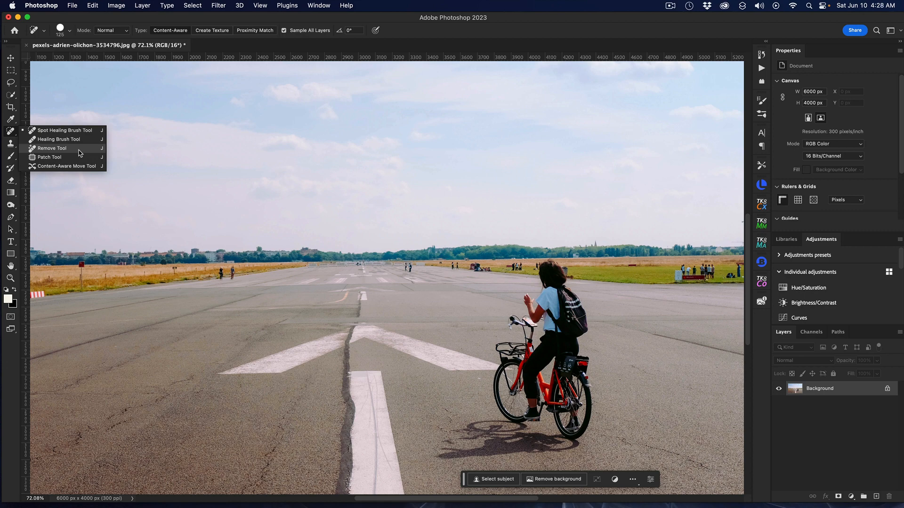
click(51, 148)
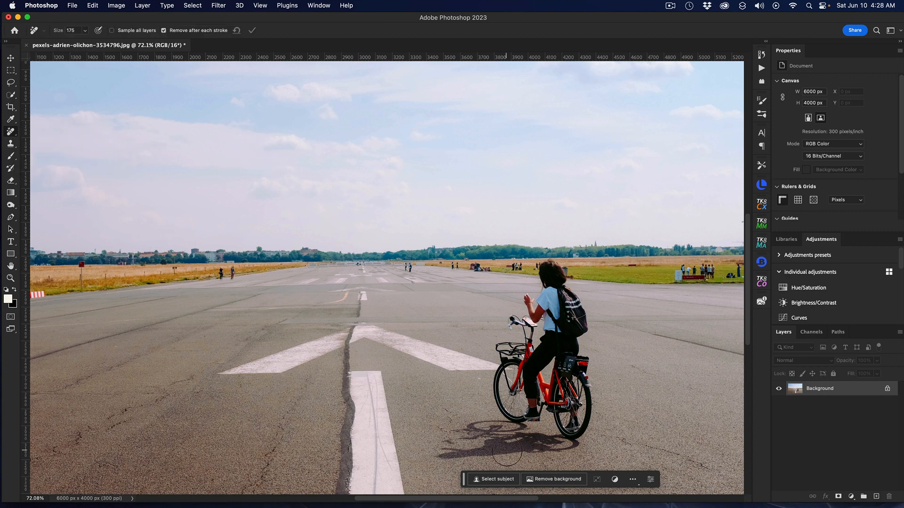
click(636, 483)
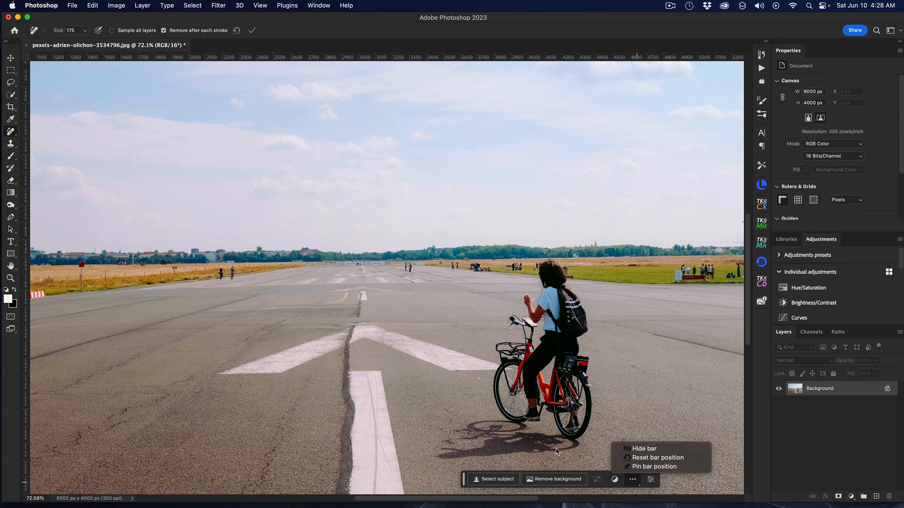
click(10, 133)
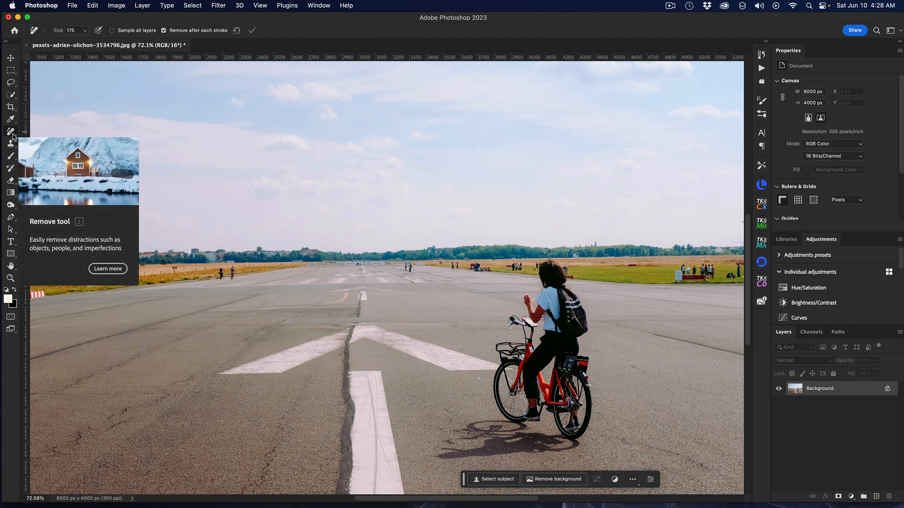
Try to heal the crack and short white dash above the arrow tip with the Spot Healing Brush, and undo the stroke.
click(14, 135)
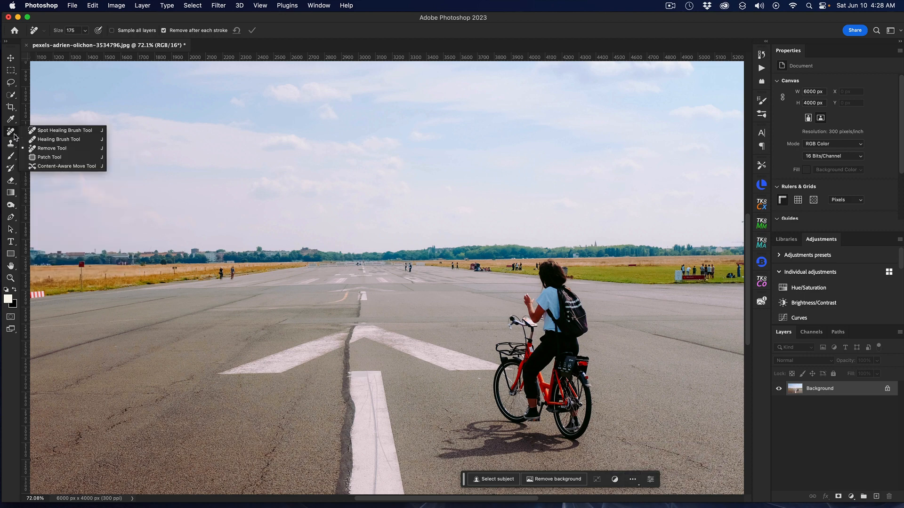
click(65, 131)
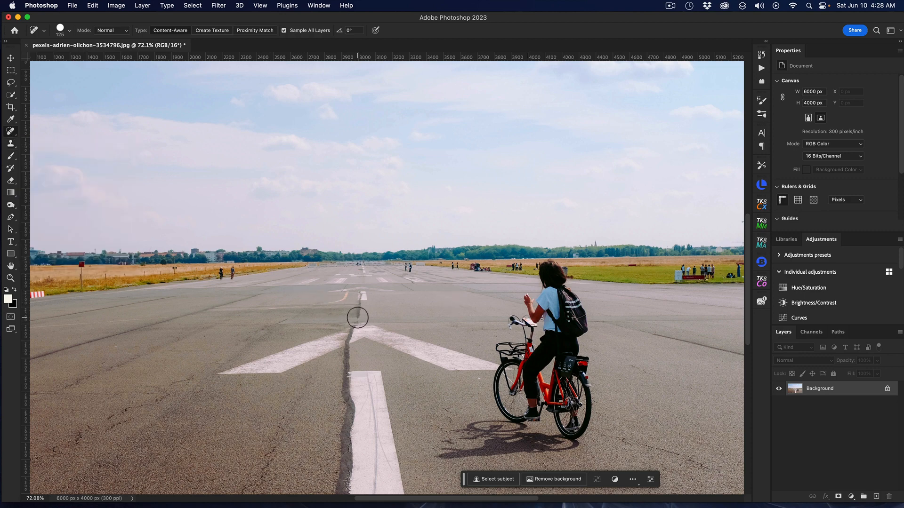
drag(358, 318, 360, 297)
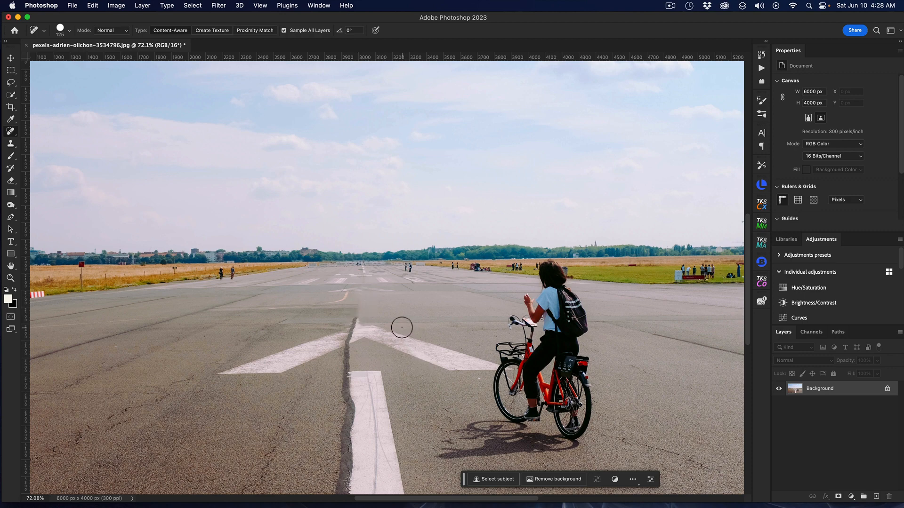
scroll(396, 322, up, 5)
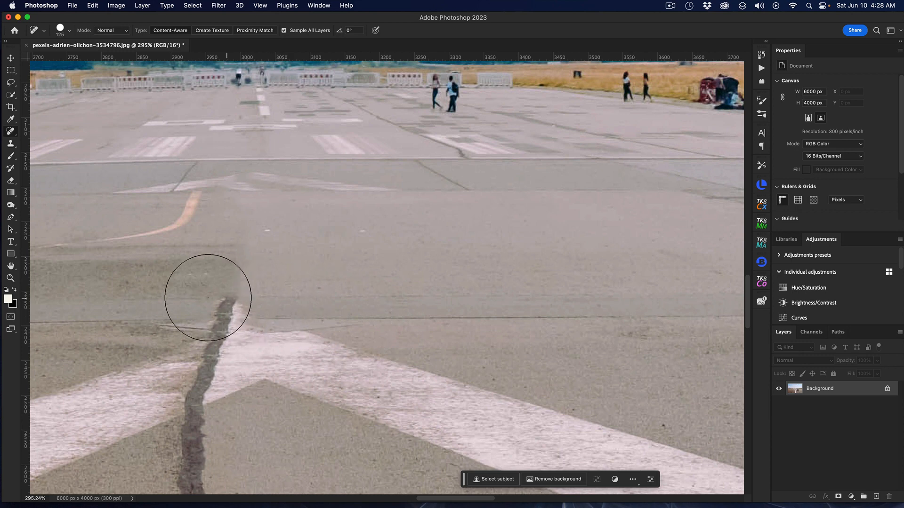
scroll(240, 284, up, 2)
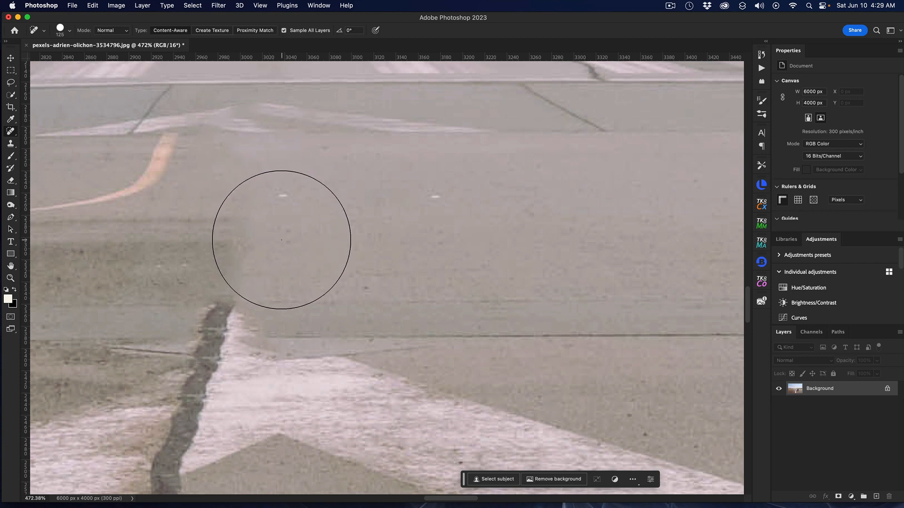
scroll(282, 240, down, 3)
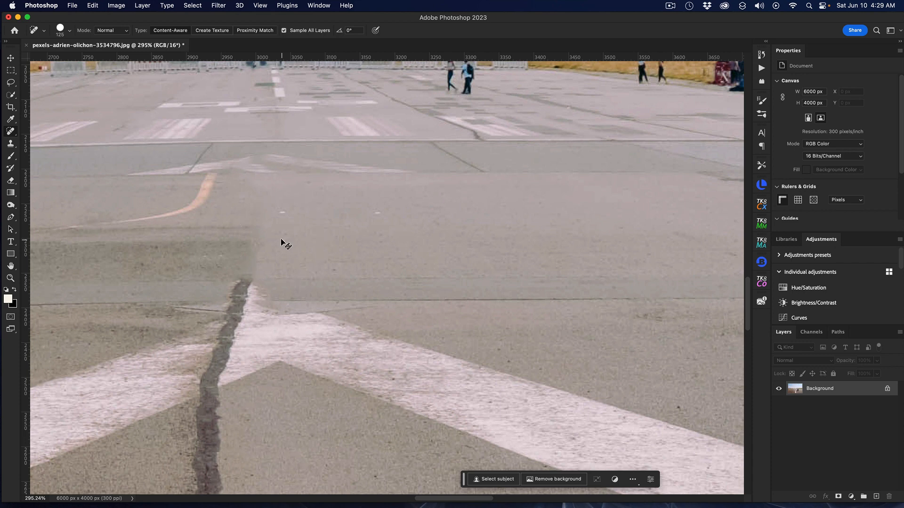
key(ctrl+z)
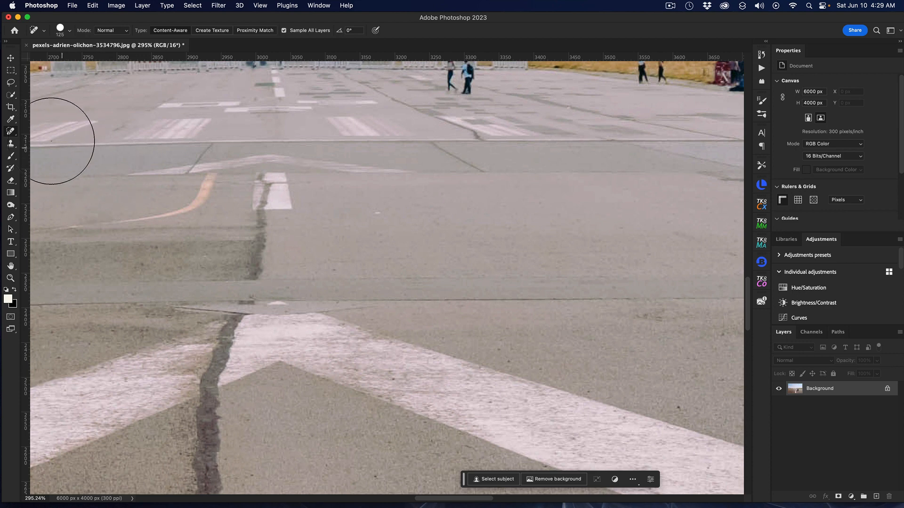
Remove the dark crack running beside the short white dash above the arrow, using the Remove tool at size 60.
right_click(15, 137)
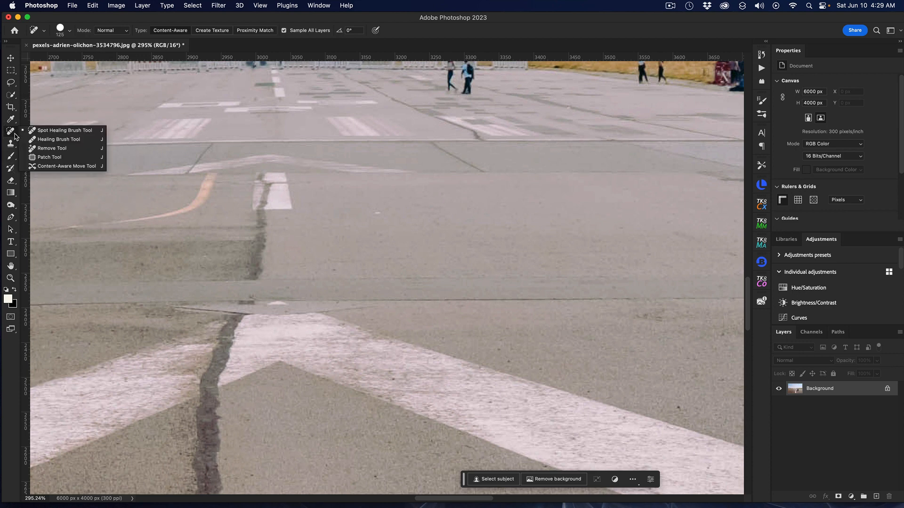
click(52, 148)
key(bracketleft)
key(bracketleft)
key(bracketleft)
key(bracketleft)
key(bracketleft)
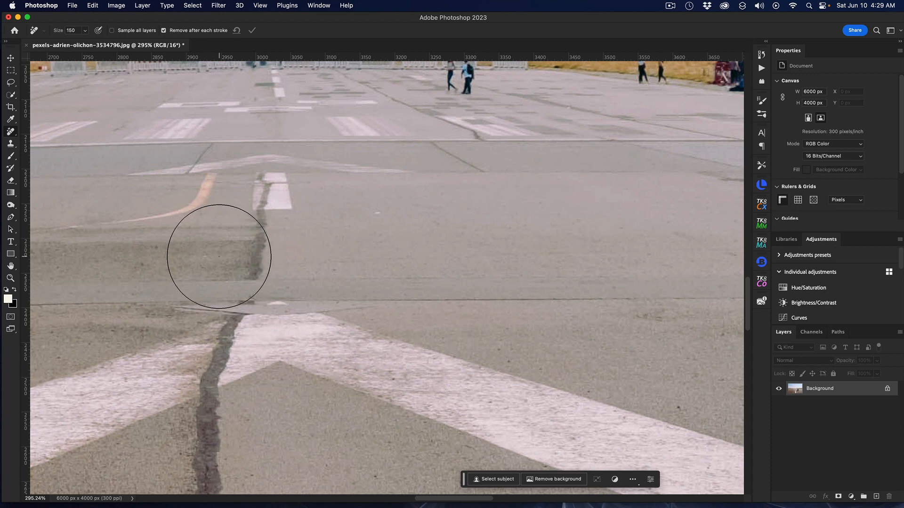
key(bracketleft)
key(bracketleft)
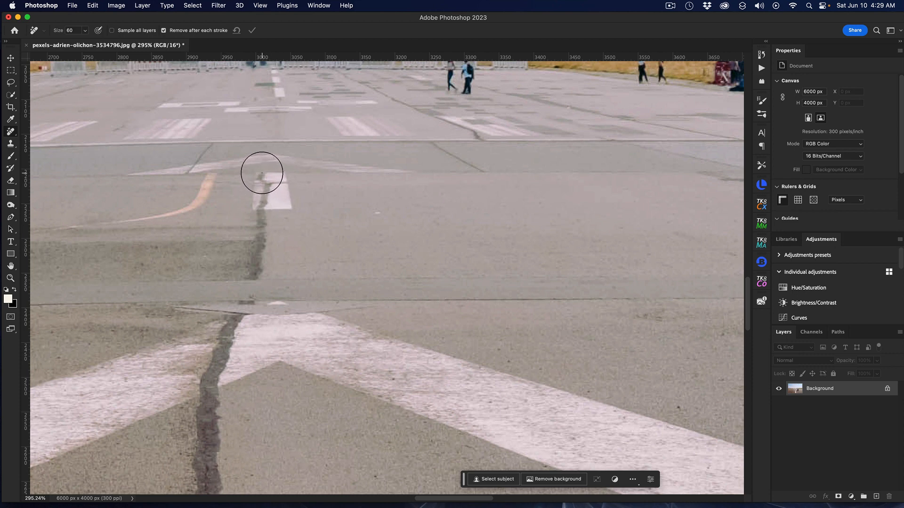
drag(262, 173, 253, 265)
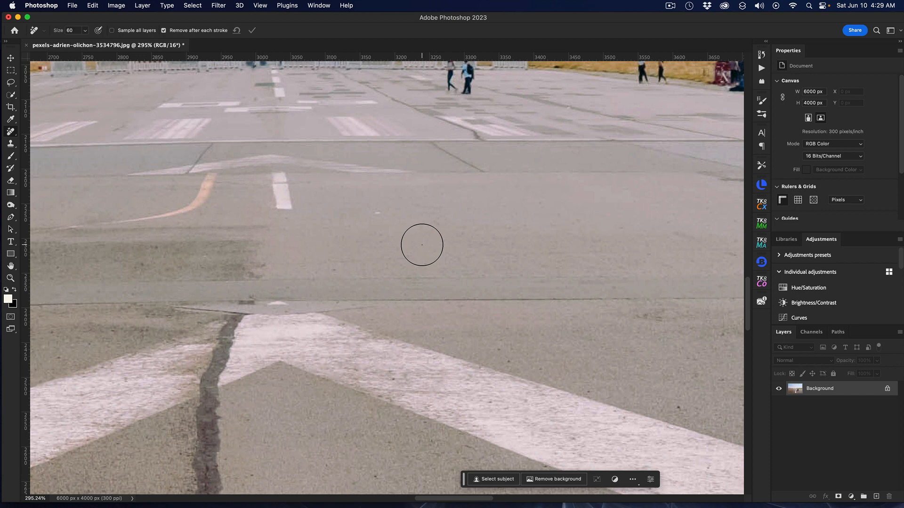
scroll(237, 192, up, 5)
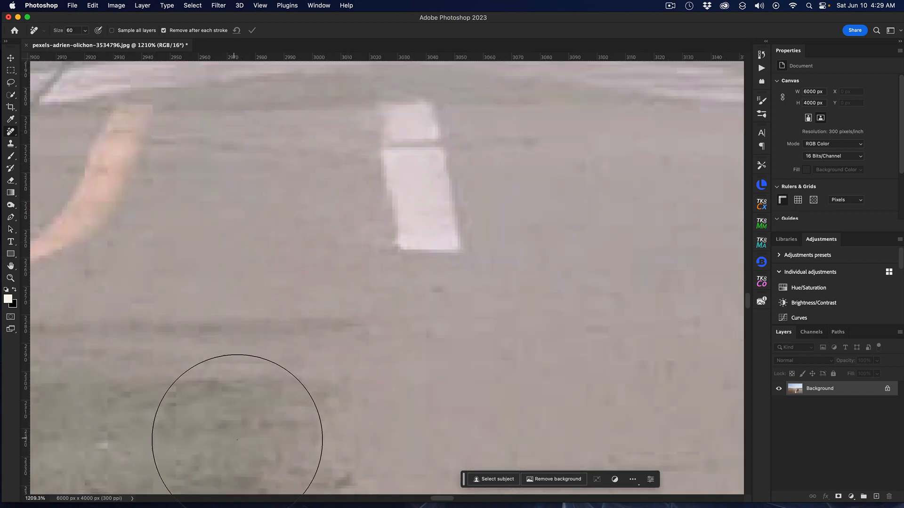
scroll(541, 395, down, 5)
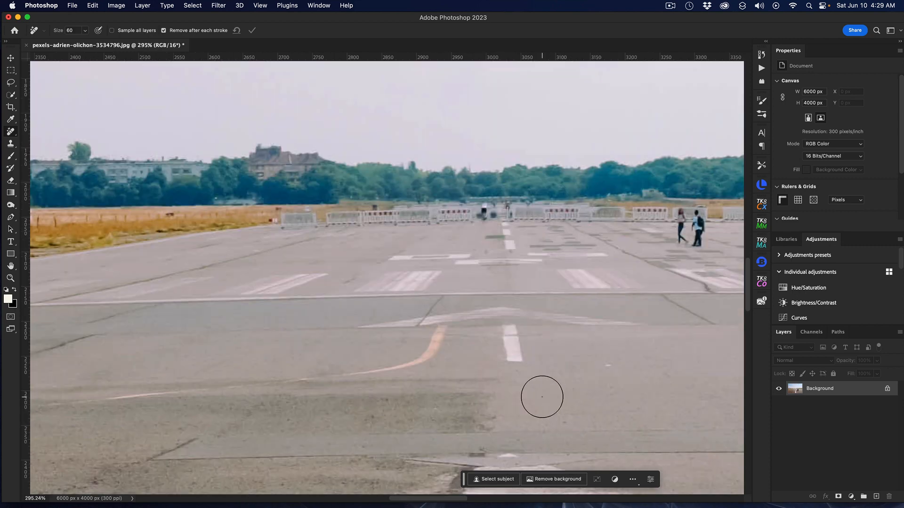
scroll(542, 397, up, 2)
scroll(547, 391, down, 2)
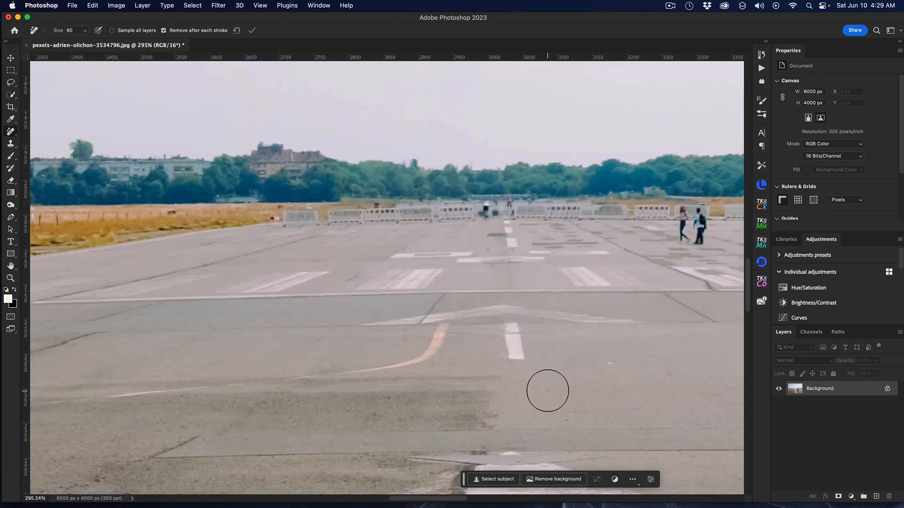
Remove the woman with the red bicycle from the runway, using the Remove tool at size 150.
key(super+0)
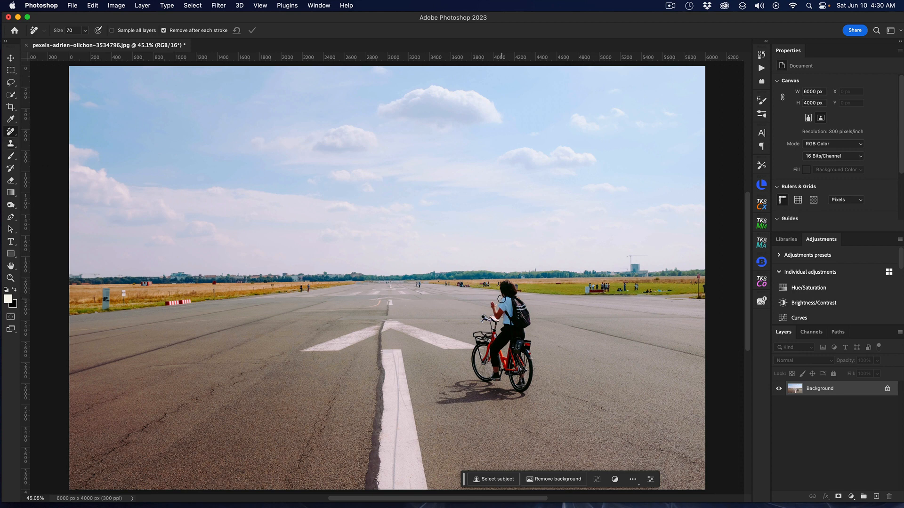
key(bracketright)
key(bracketright)
key(bracketright)
key(bracketright)
mouse_move(501, 296)
mouse_down()
mouse_move(530, 371)
mouse_move(524, 395)
mouse_move(432, 400)
mouse_move(459, 390)
mouse_move(459, 380)
mouse_move(495, 378)
mouse_move(475, 350)
mouse_move(479, 335)
mouse_move(494, 331)
mouse_move(496, 319)
mouse_move(482, 320)
mouse_move(492, 307)
mouse_move(502, 315)
mouse_move(491, 353)
mouse_move(511, 336)
mouse_move(506, 380)
mouse_move(496, 377)
mouse_move(515, 382)
mouse_move(518, 335)
mouse_move(518, 385)
mouse_move(504, 301)
mouse_move(512, 318)
mouse_up()
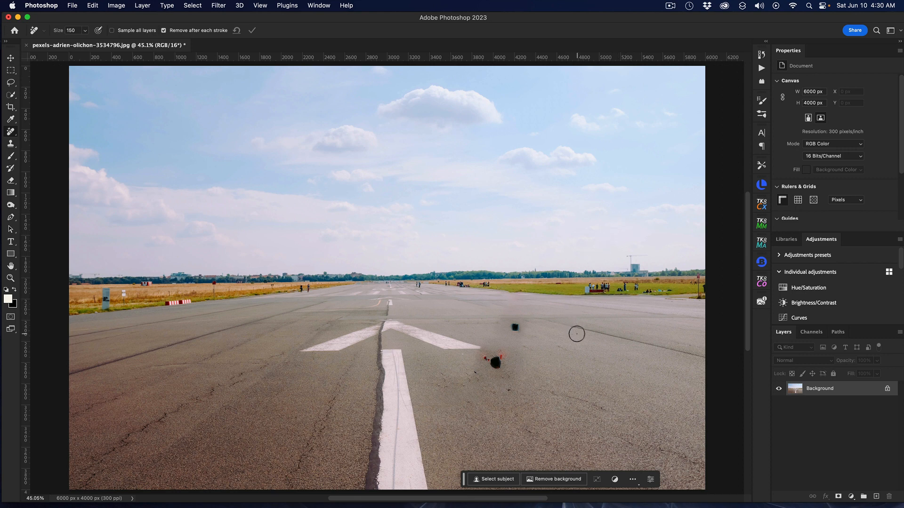
Remove the leftover bicycle fragments, shadow remnants and smudges where the cyclist stood.
drag(506, 327, 534, 338)
drag(488, 360, 521, 364)
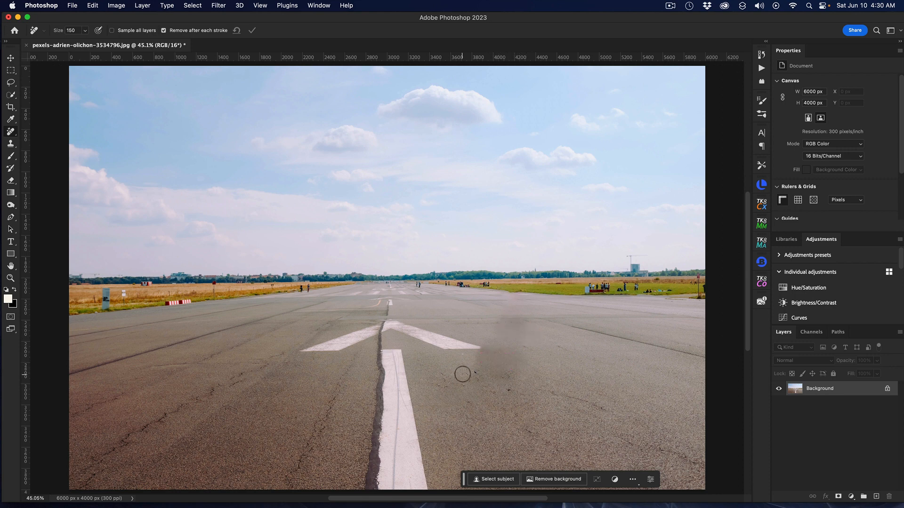
drag(461, 371, 516, 389)
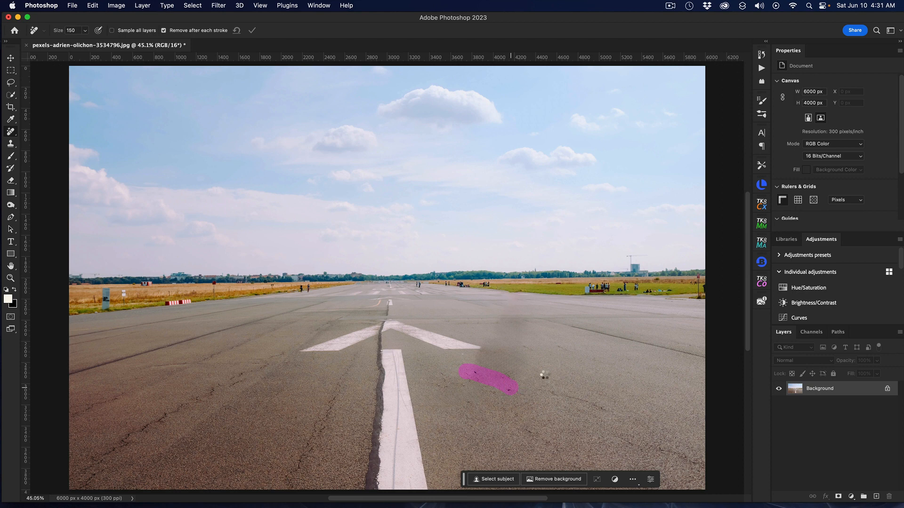
drag(518, 368, 526, 338)
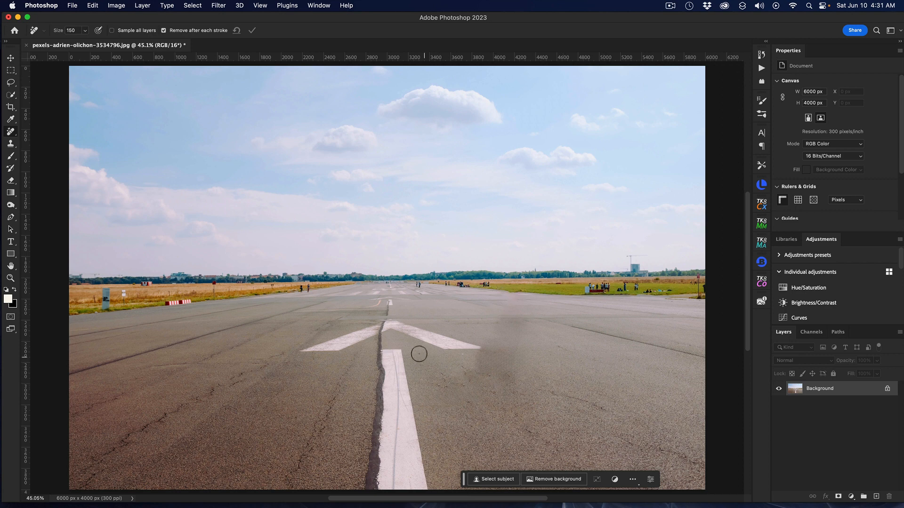
Remove the long dark crack beside the white centre stripe and the thin crack inside the stripe with brush size 100.
key(bracketleft)
key(bracketleft)
drag(385, 321, 379, 346)
drag(380, 355, 380, 383)
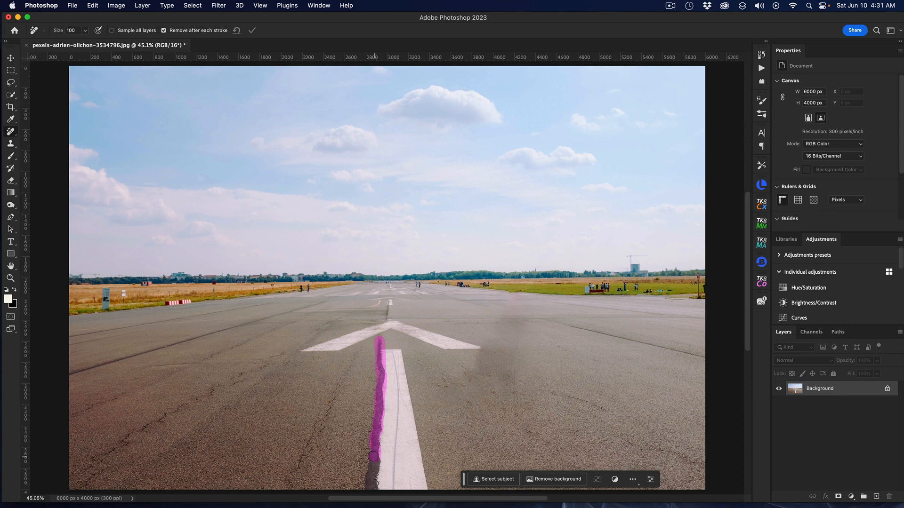
drag(373, 456, 376, 462)
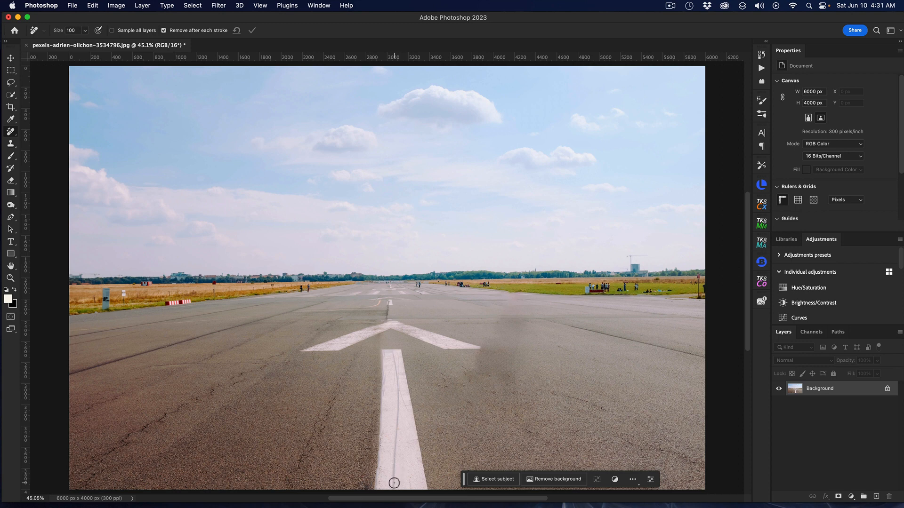
drag(394, 487, 392, 356)
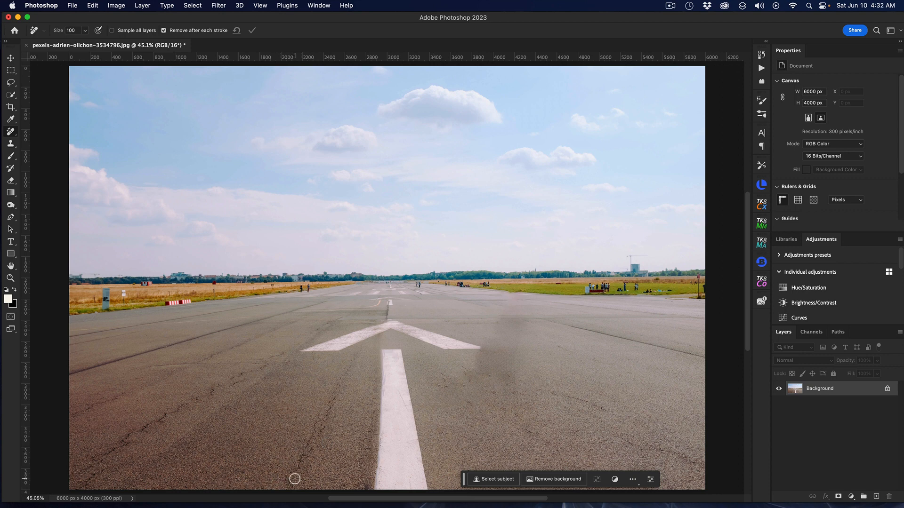
Remove the cracks and dark diagonal seam fragments across the asphalt left of the centre stripe with brush size 150.
key(bracketright)
key(bracketright)
mouse_move(295, 484)
mouse_down()
mouse_move(316, 419)
mouse_move(356, 352)
mouse_up()
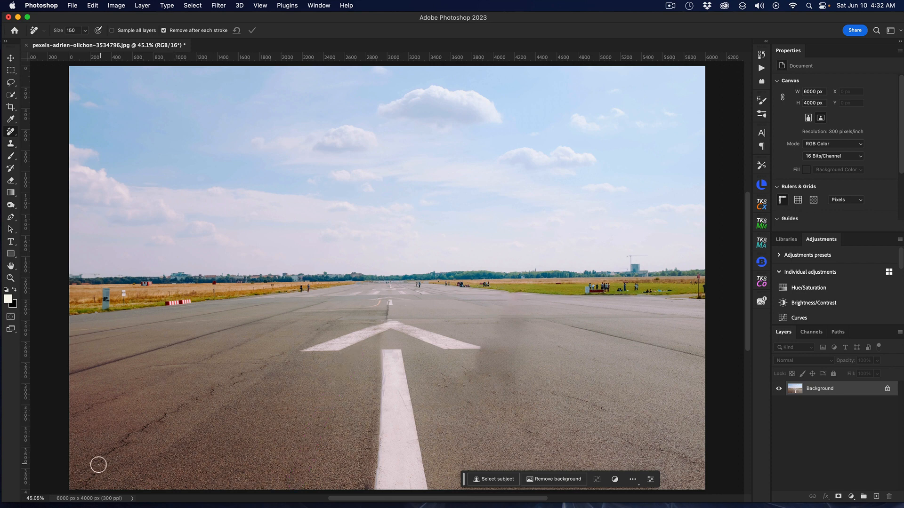
mouse_move(85, 476)
mouse_down()
mouse_move(154, 422)
mouse_move(284, 348)
mouse_up()
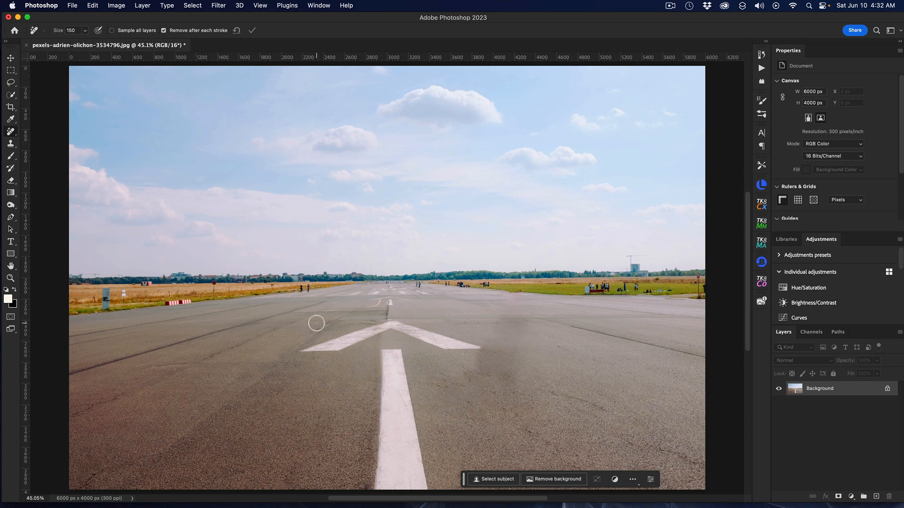
drag(69, 482, 136, 456)
drag(298, 338, 345, 317)
mouse_move(60, 423)
mouse_down()
mouse_move(97, 400)
mouse_move(296, 322)
mouse_up()
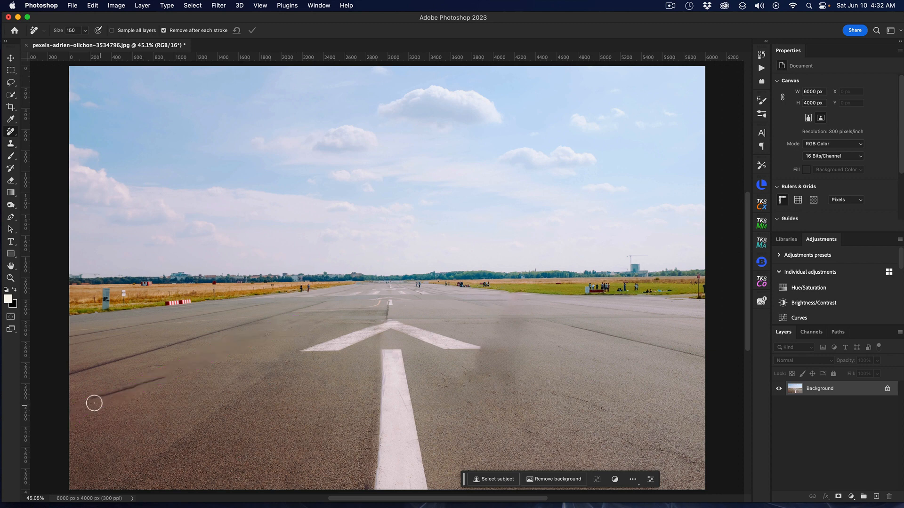
drag(88, 402, 165, 374)
Remove the groups of people on the grass to the right and the distant figures along the horizon.
mouse_move(582, 289)
mouse_down()
mouse_move(673, 290)
mouse_move(571, 297)
mouse_up()
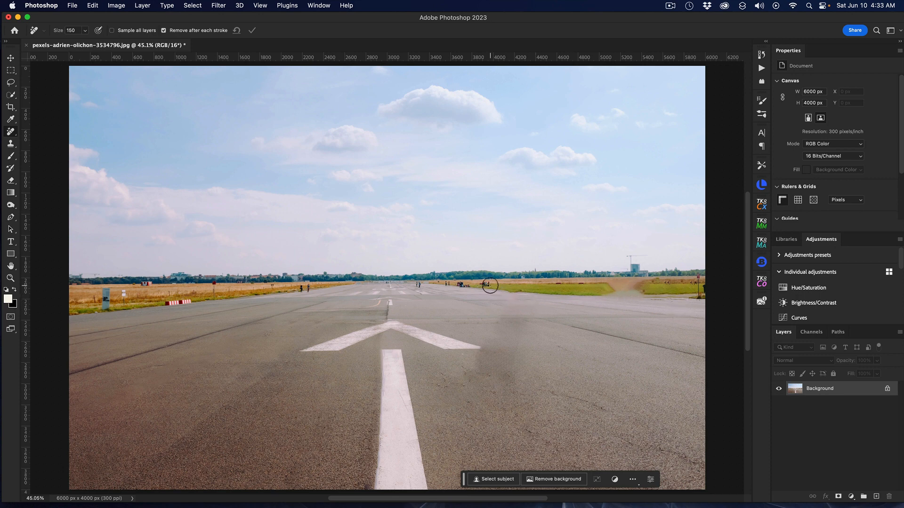
drag(488, 285, 483, 284)
drag(467, 284, 447, 282)
drag(416, 285, 417, 285)
drag(307, 286, 301, 288)
Remove the cracks on the asphalt right of the centre stripe and paint over the remaining smudge where the cyclist stood.
mouse_move(440, 384)
mouse_down()
mouse_move(579, 397)
mouse_move(609, 413)
mouse_up()
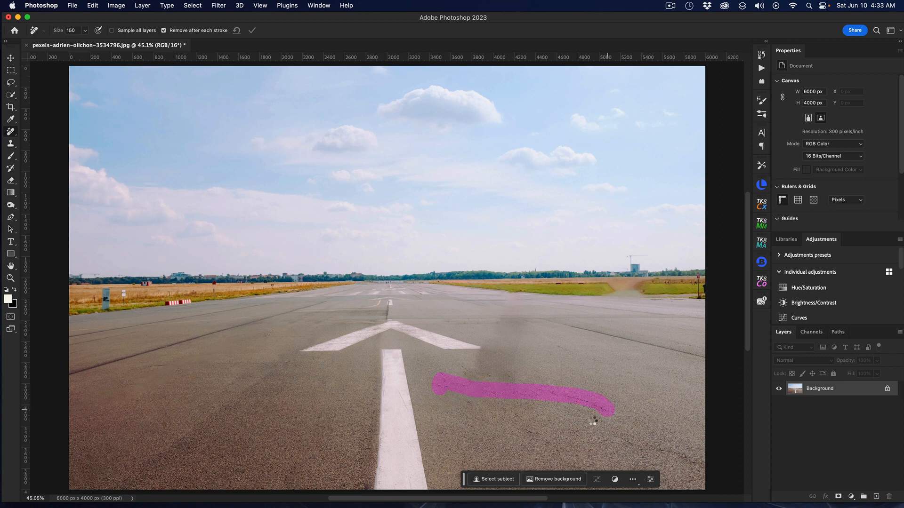
mouse_move(581, 410)
mouse_down()
mouse_move(660, 451)
mouse_move(715, 463)
mouse_up()
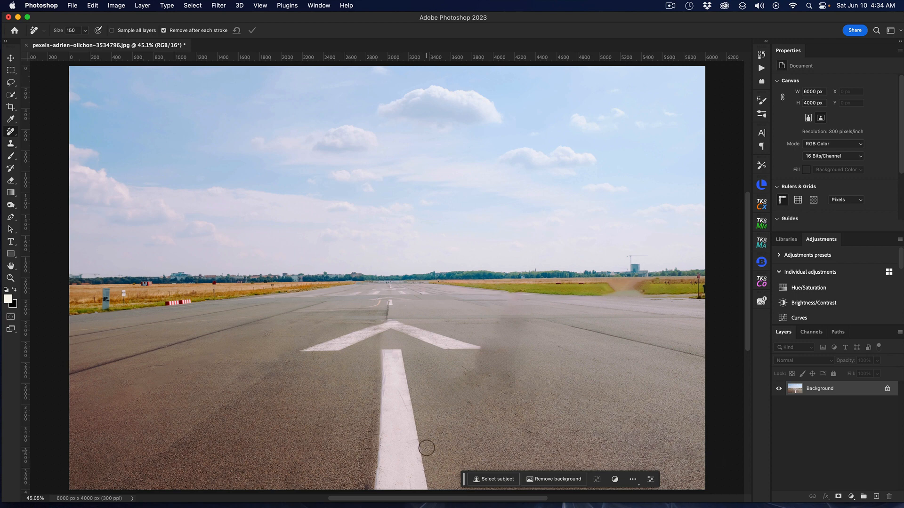
mouse_move(462, 383)
mouse_down()
mouse_move(492, 341)
mouse_move(510, 353)
mouse_move(506, 391)
mouse_move(476, 389)
mouse_move(498, 363)
mouse_move(503, 386)
mouse_move(503, 338)
mouse_move(519, 320)
mouse_move(448, 327)
mouse_up()
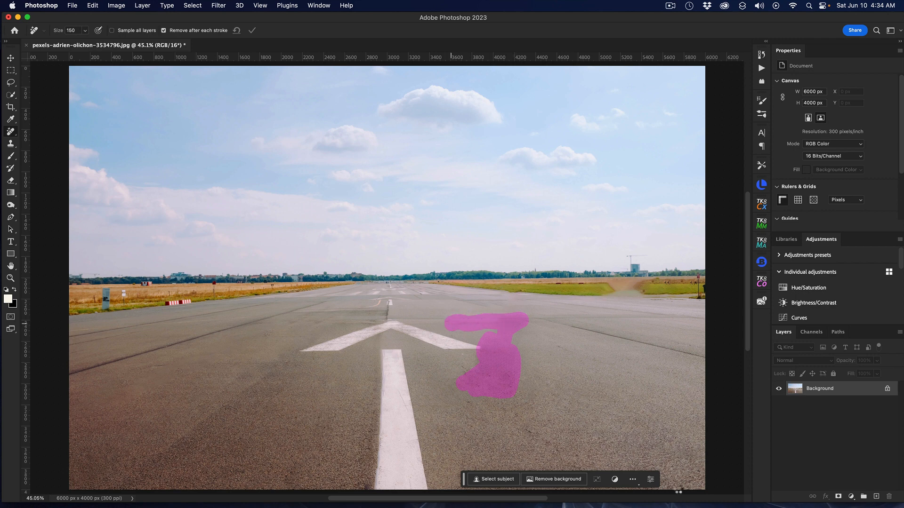
mouse_move(694, 507)
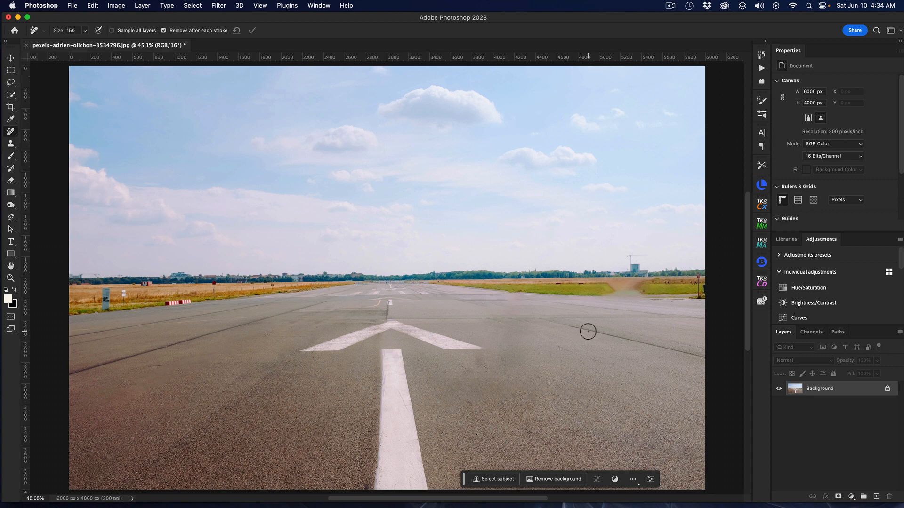
Compare the retouched runway with the originally opened photo in the document history, then restore the latest Remove Tool state.
click(521, 367)
click(761, 55)
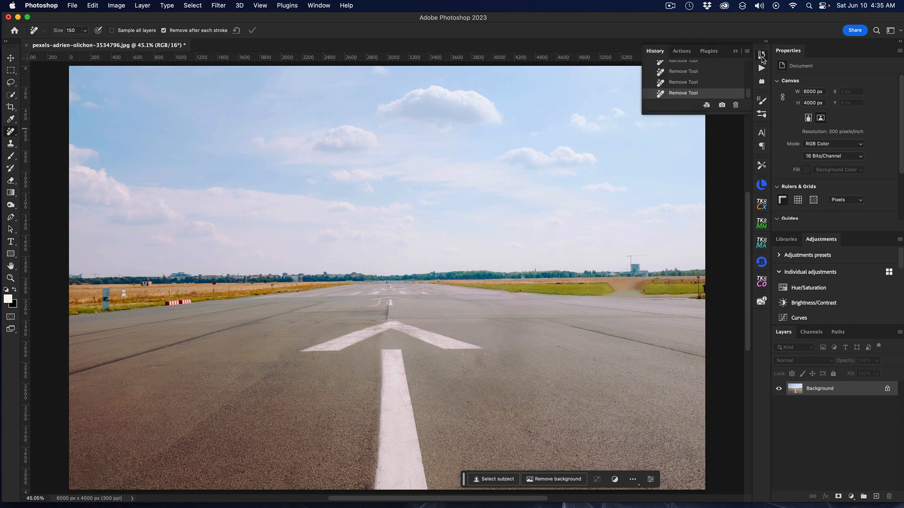
scroll(718, 76, up, 3)
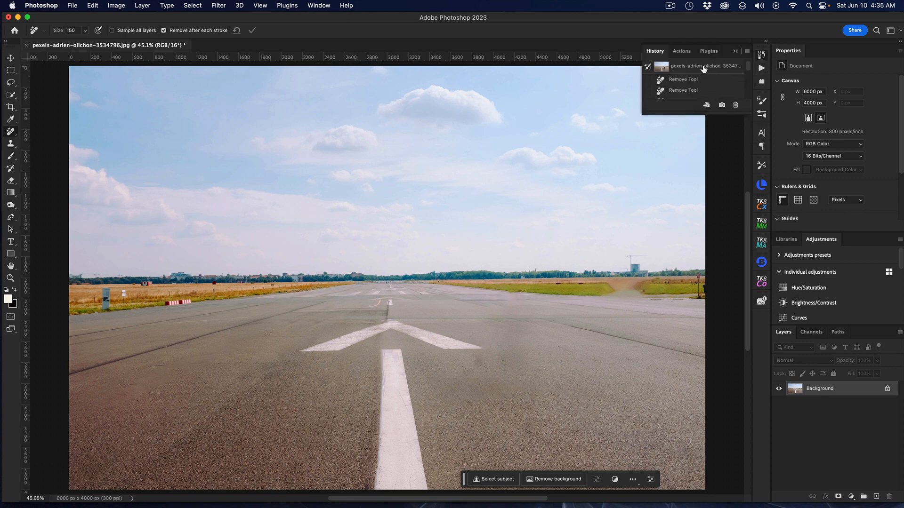
click(704, 66)
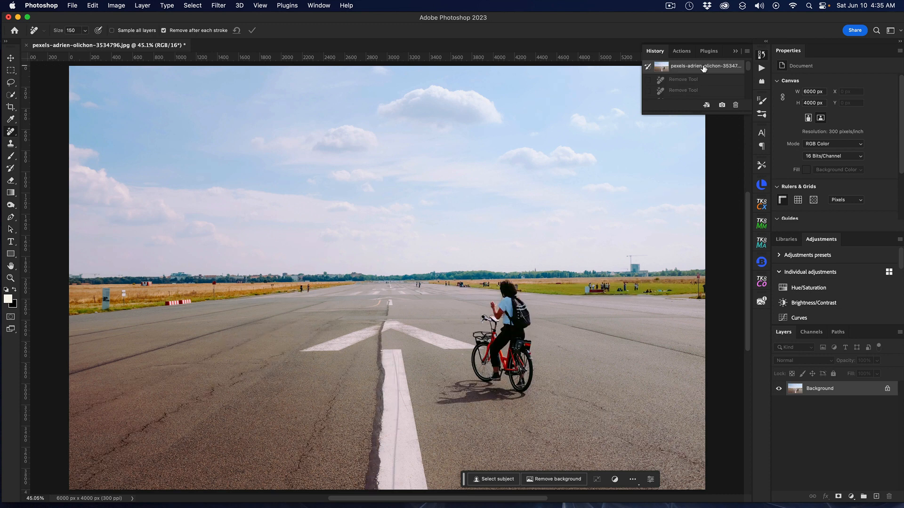
scroll(701, 78, down, 3)
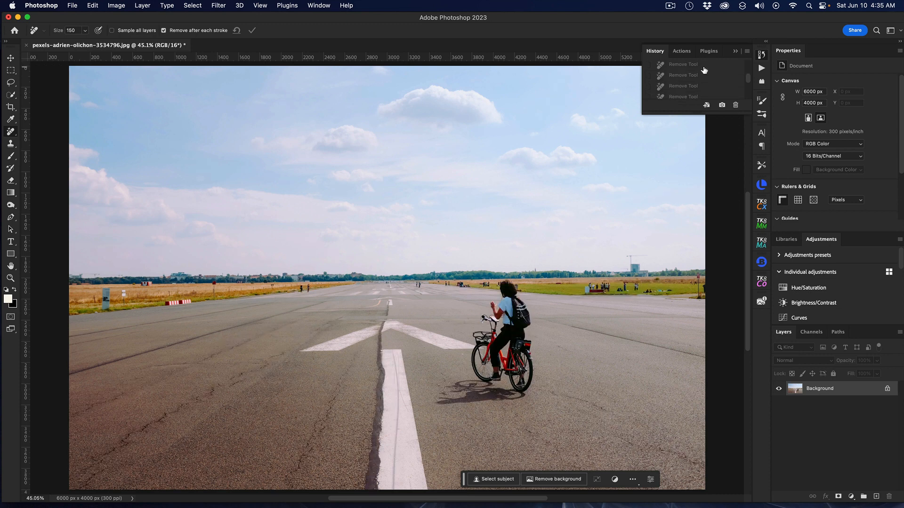
click(687, 94)
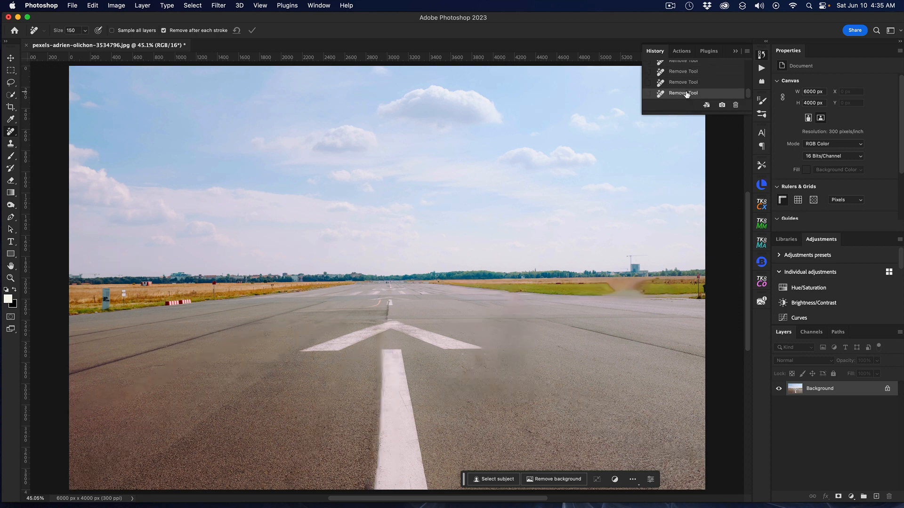
Bring back the photo's originally opened state from the history to view the unretouched runway with the cyclist.
scroll(687, 93, up, 3)
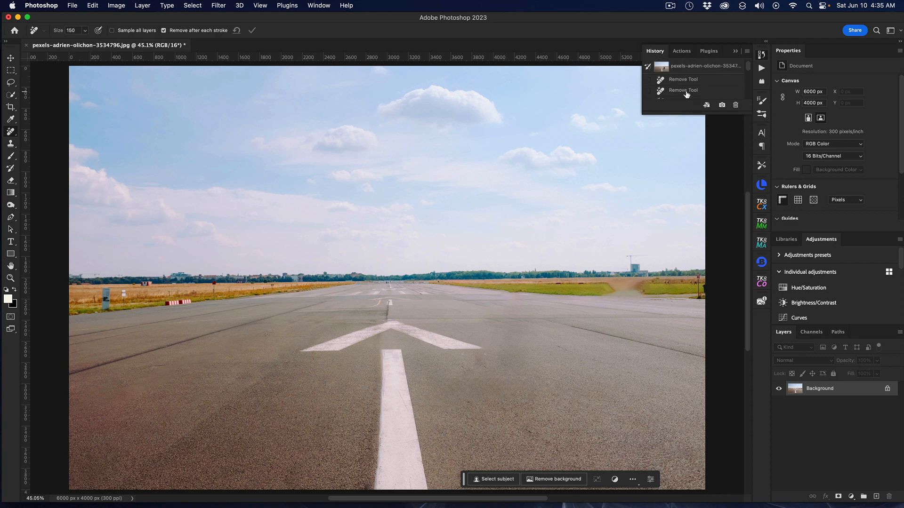
click(681, 66)
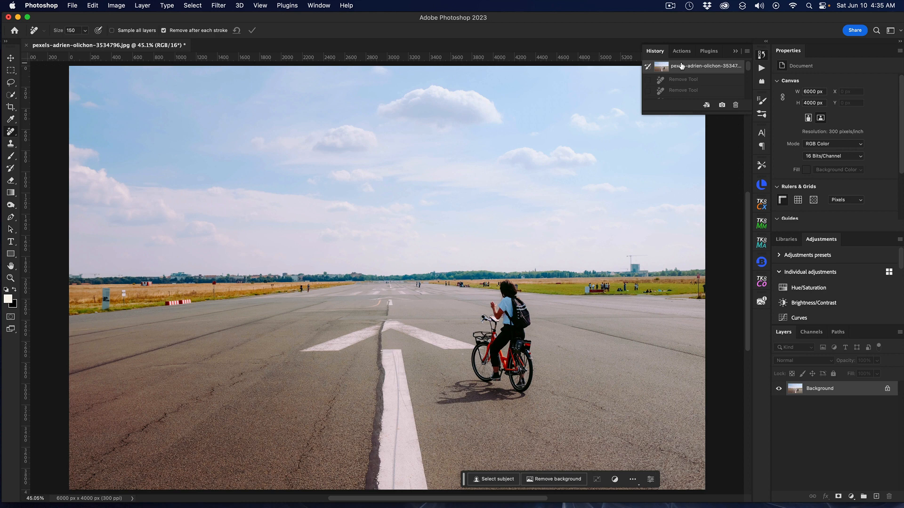
click(669, 6)
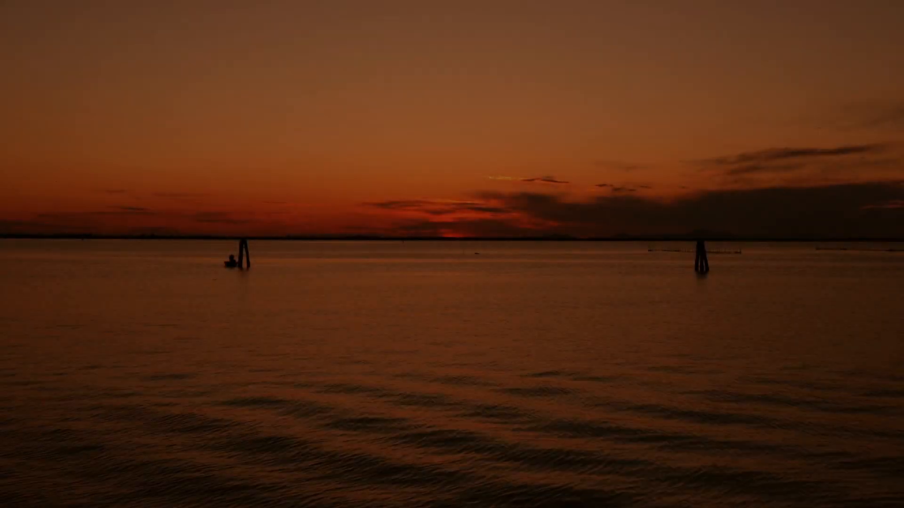